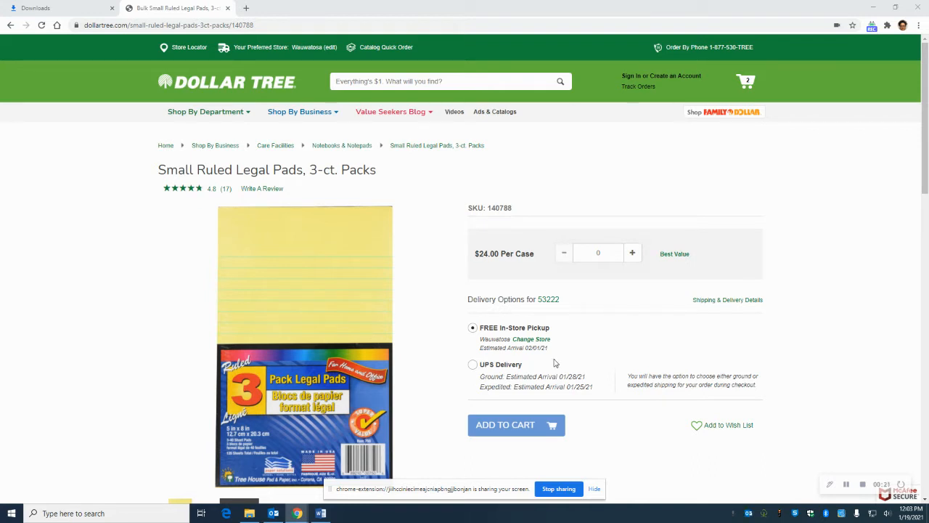
Switch from the legal pad product page to the blank Word document
mouse_move(346, 403)
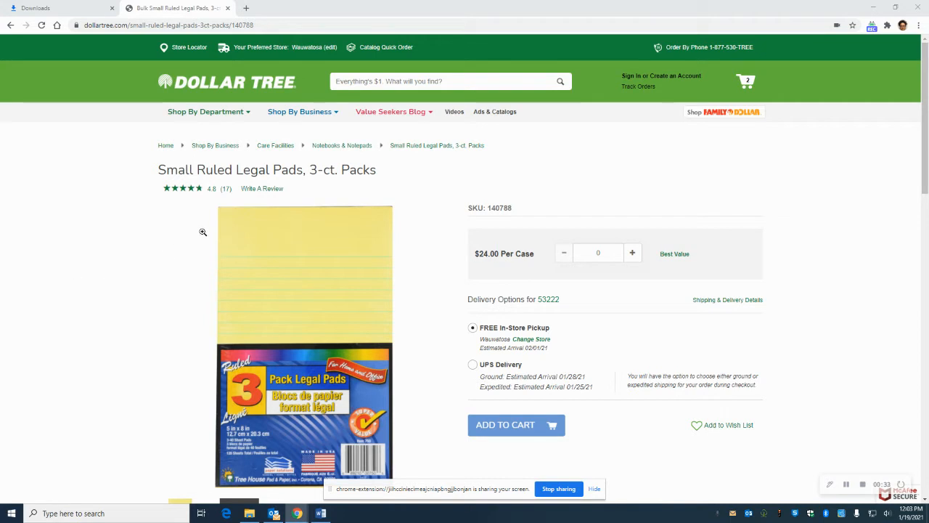
mouse_move(293, 270)
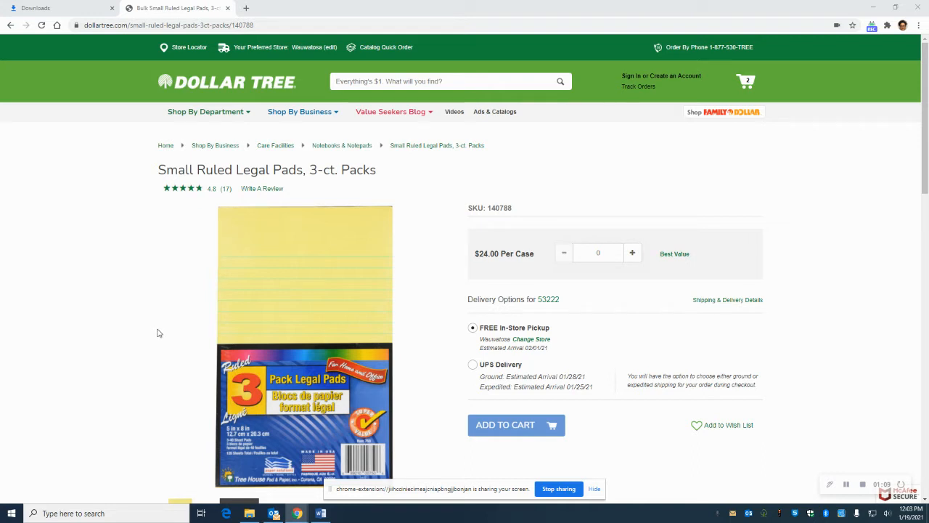
mouse_move(214, 384)
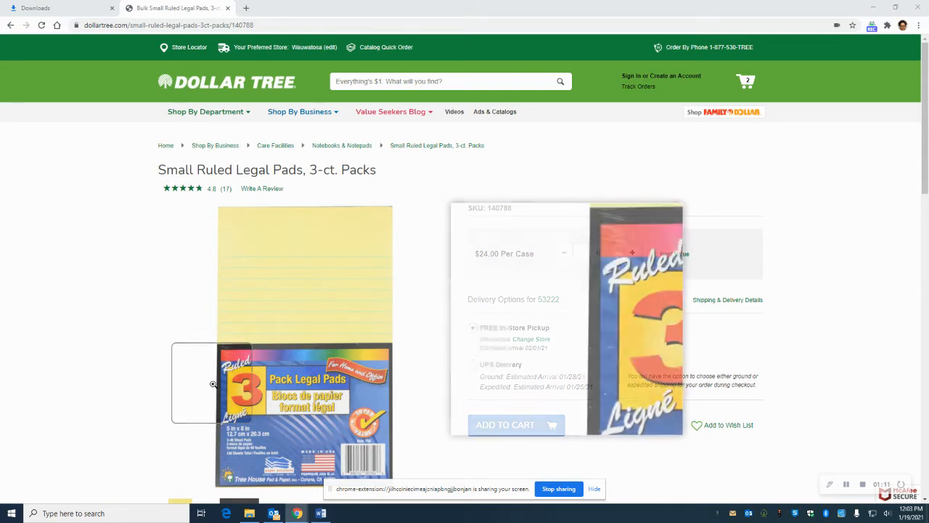
click(322, 514)
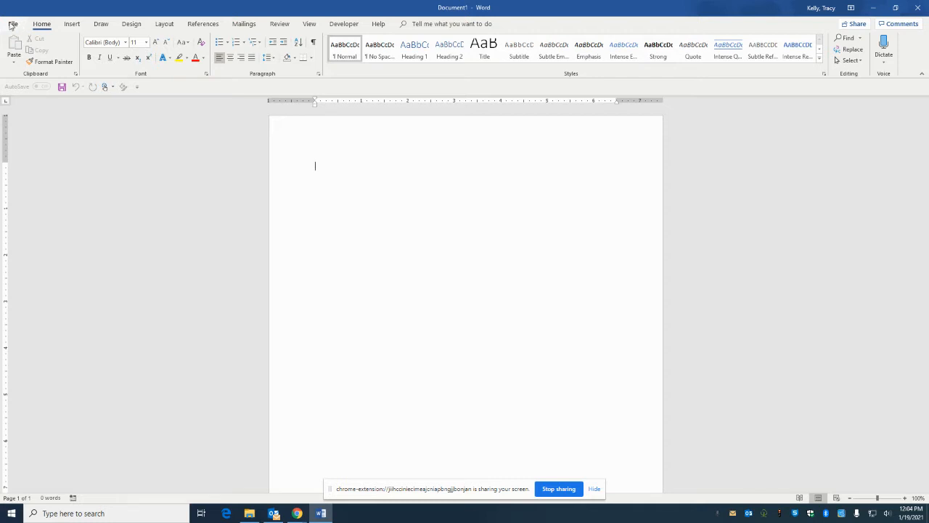
Open the custom margins settings and set the top and bottom margins to .25 inch
click(428, 27)
text(marg)
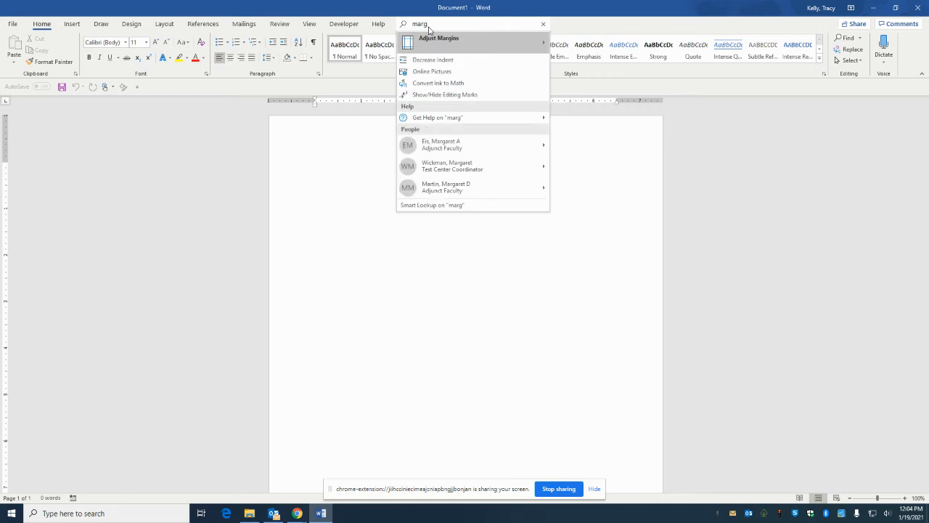
mouse_move(448, 45)
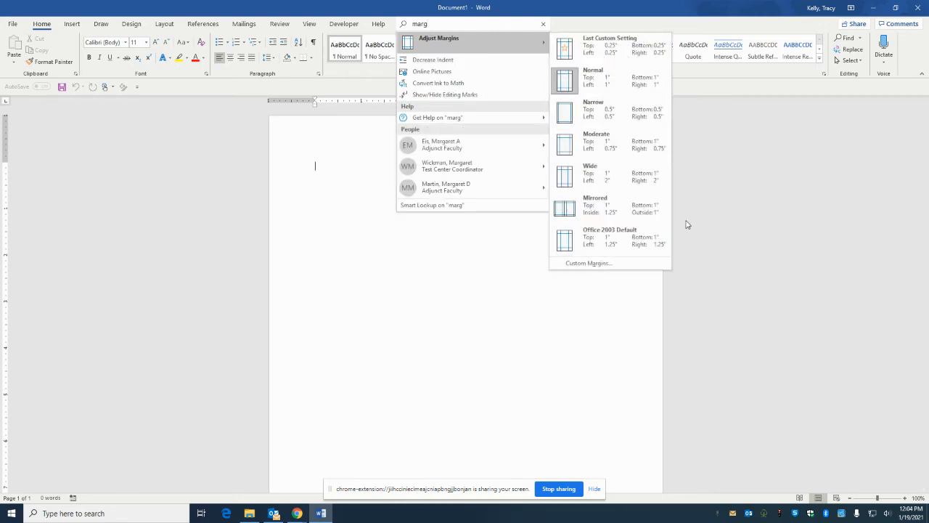
click(627, 265)
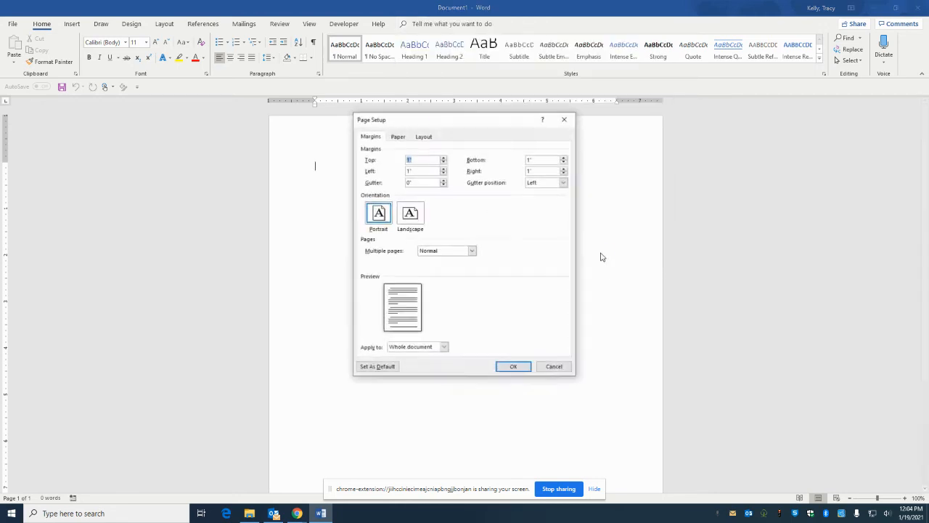
text(.25)
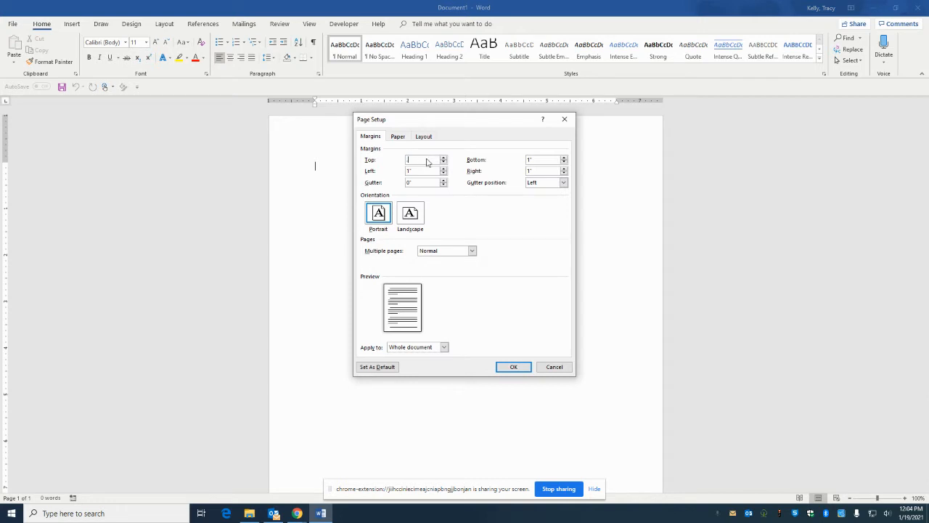
click(544, 160)
key(BackSpace)
key(BackSpace)
text(.25)
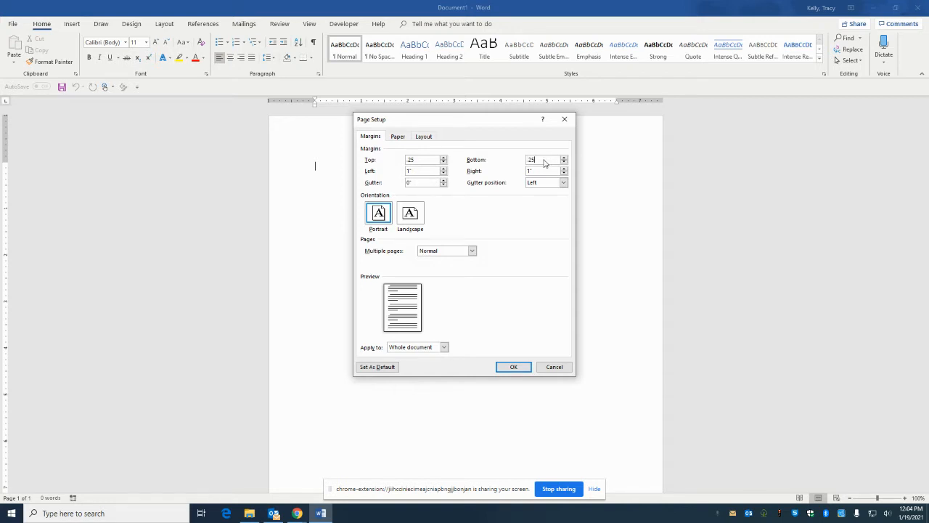
Set the left and right margins to .25 inch and apply the page setup to the whole document
click(426, 170)
key(BackSpace)
key(BackSpace)
text(.25)
click(532, 171)
key(BackSpace)
key(BackSpace)
text(.25)
click(513, 367)
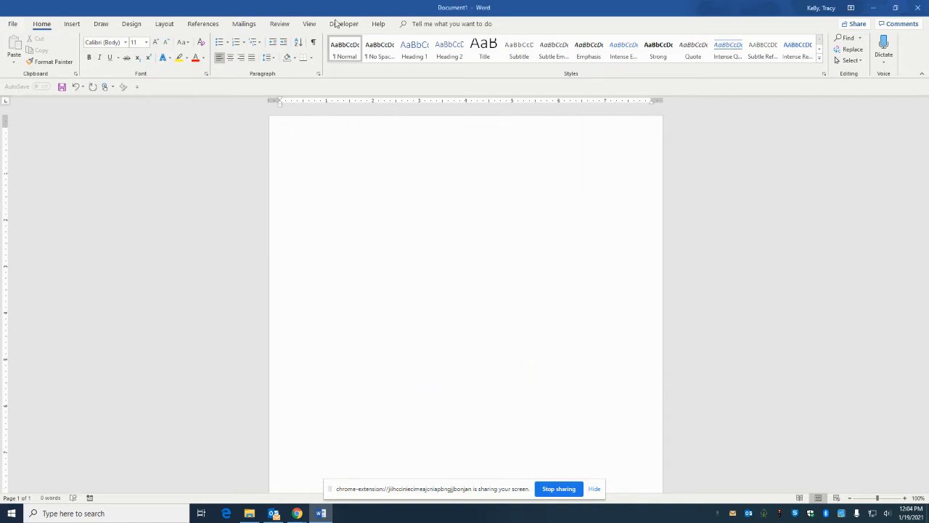
Change the page orientation to landscape
click(447, 24)
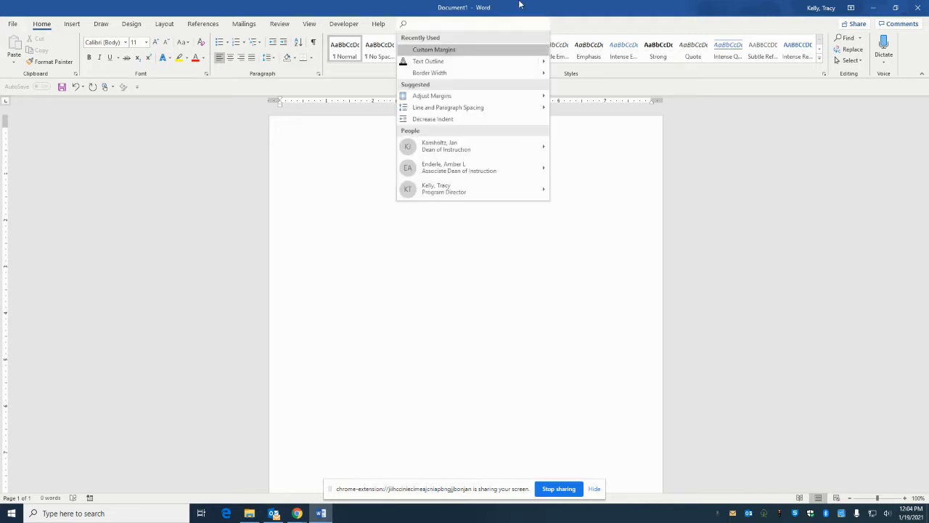
text(orien)
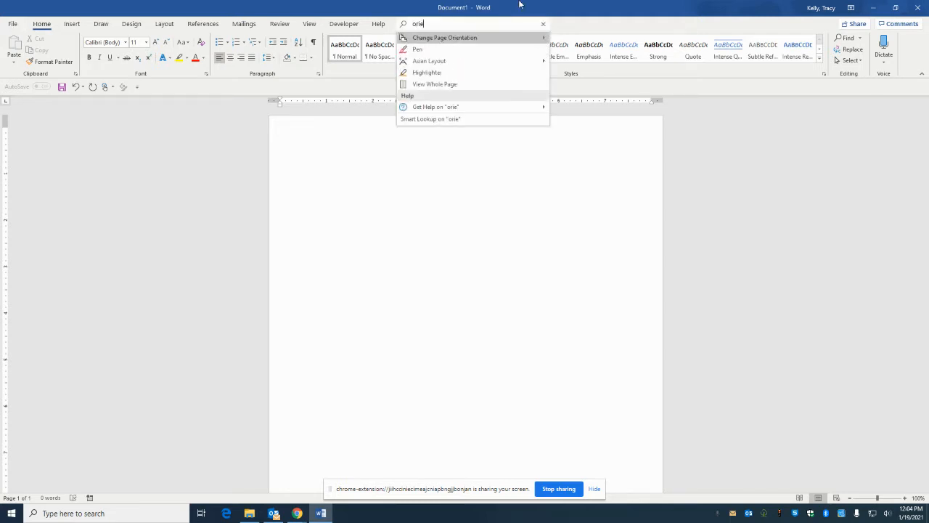
mouse_move(489, 39)
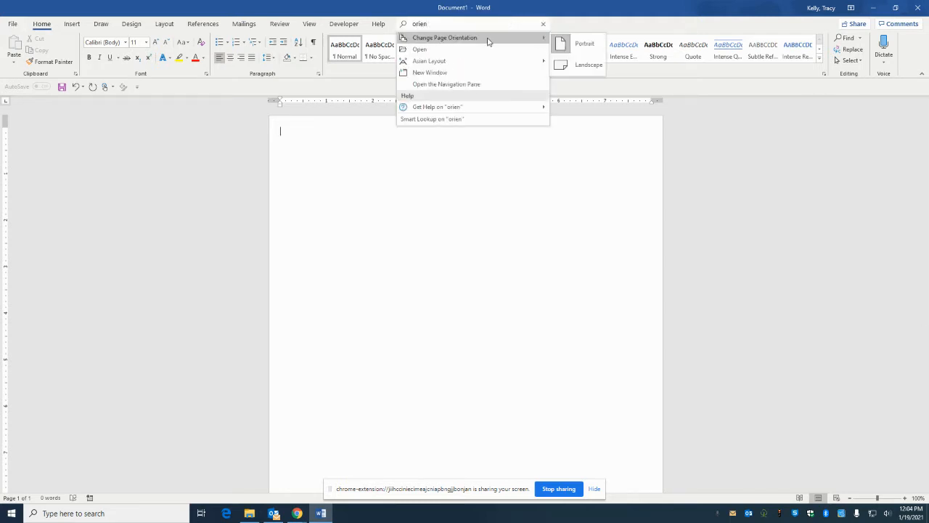
click(573, 69)
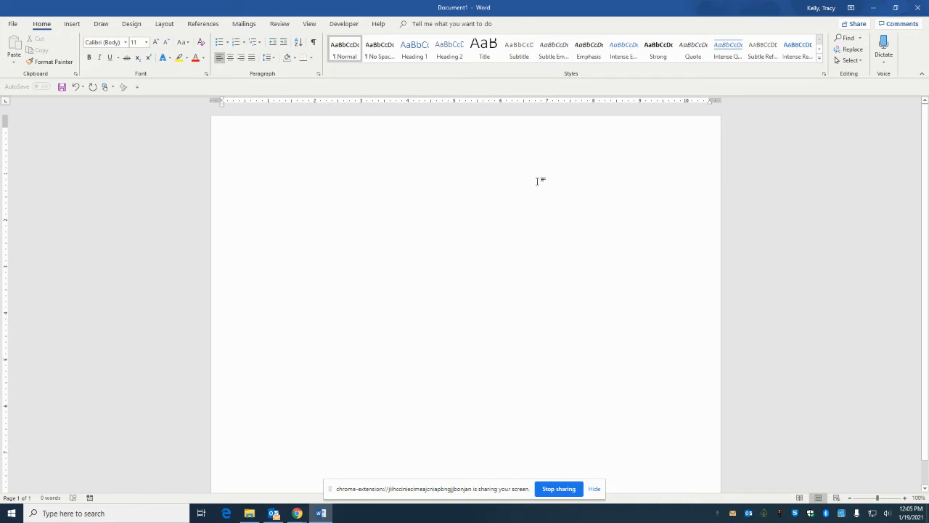
Divide the page into two columns
click(427, 24)
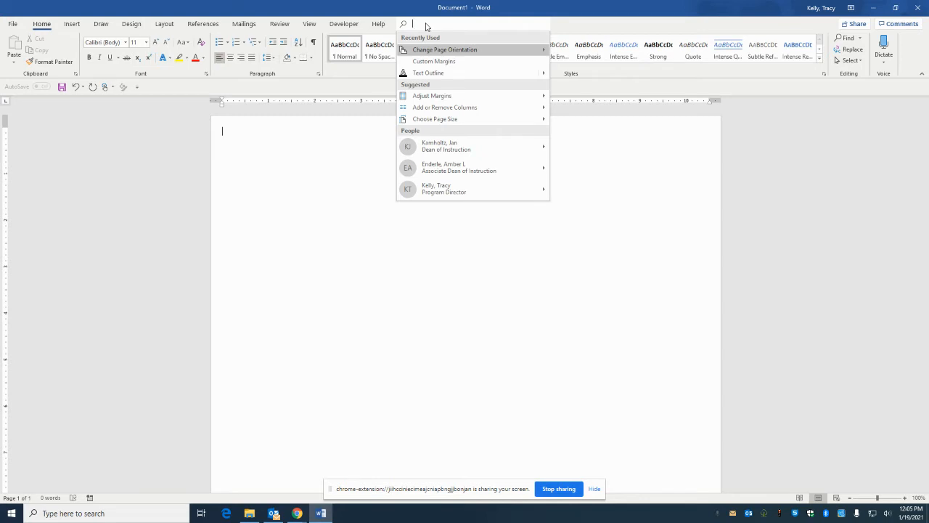
text(colu)
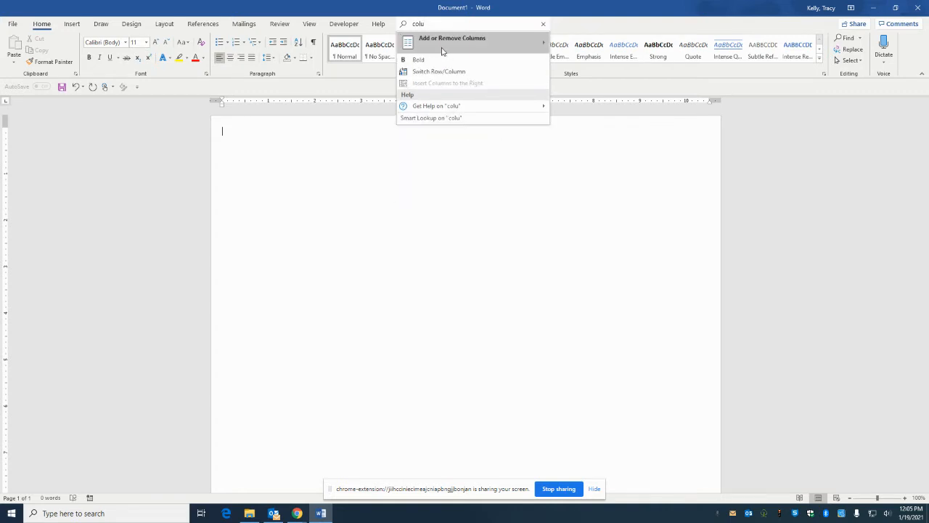
mouse_move(445, 48)
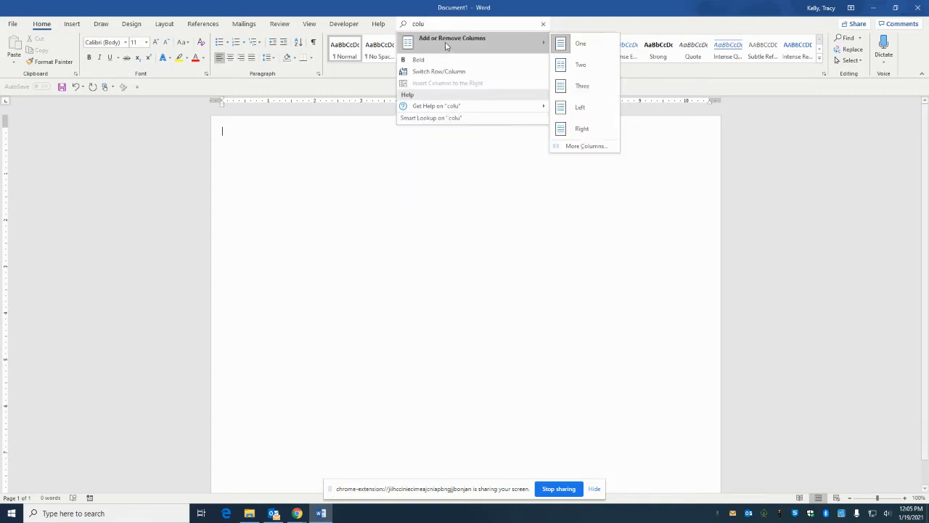
click(588, 72)
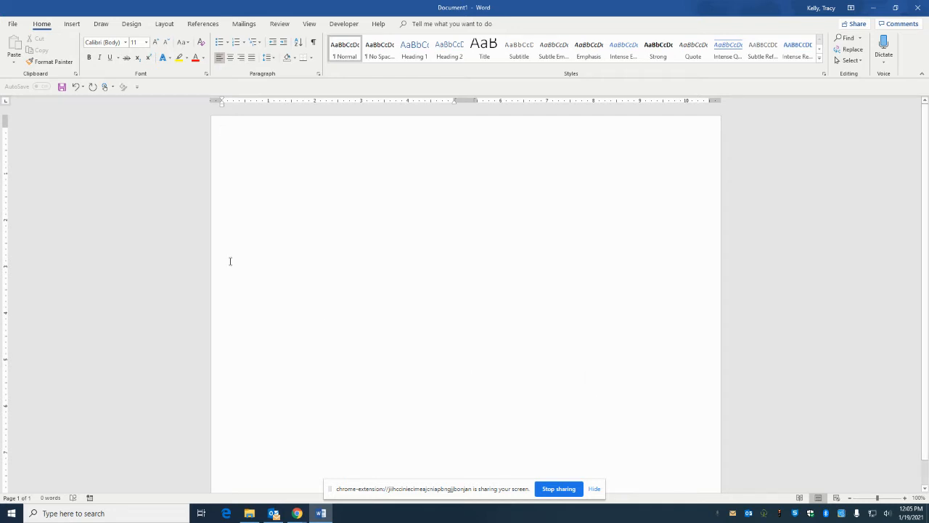
Draw a straight horizontal line shape about 4.64" wide across the top of the first column
click(98, 26)
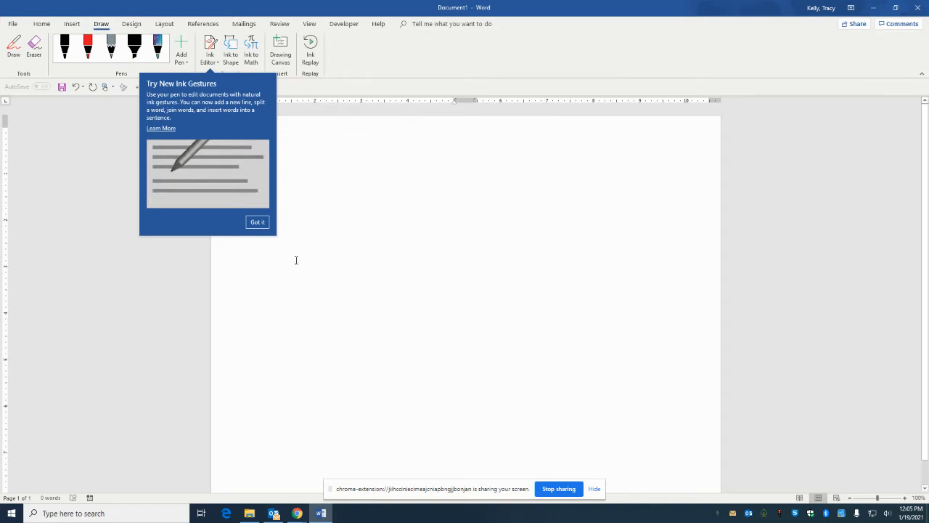
click(258, 223)
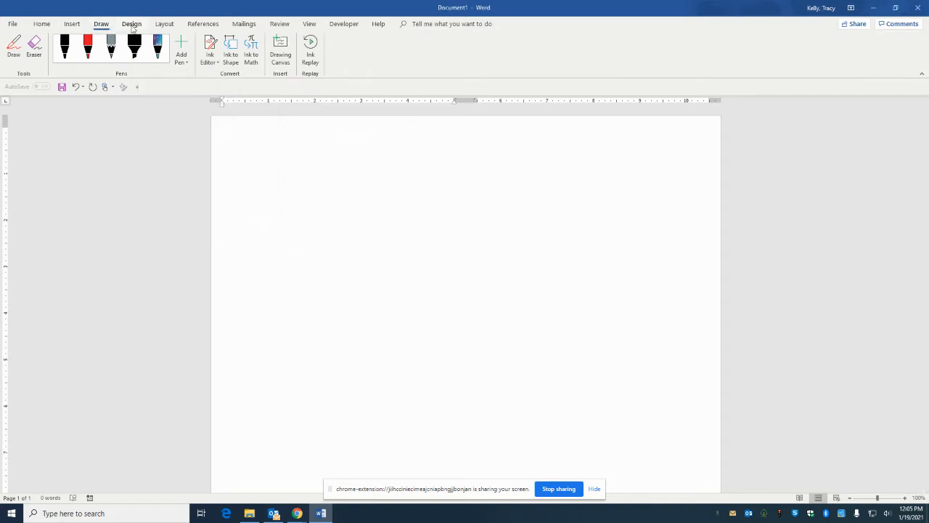
click(79, 26)
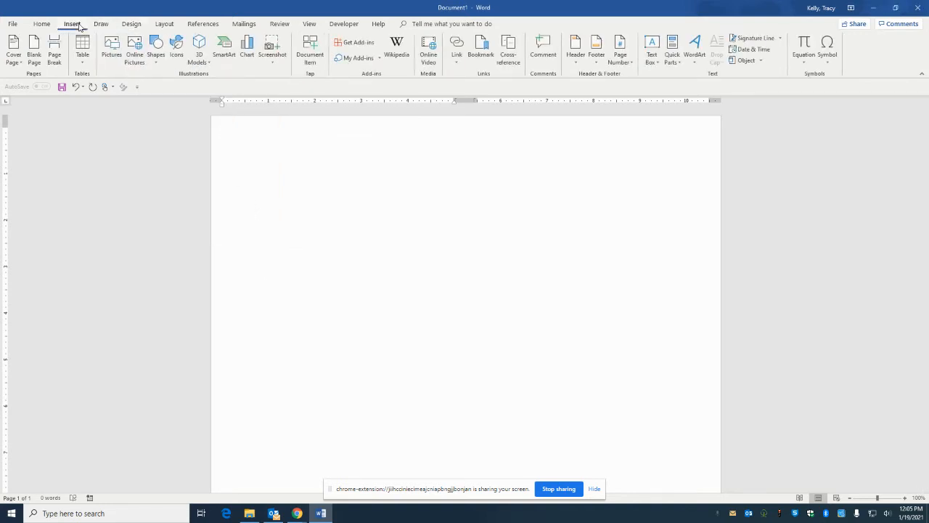
click(158, 48)
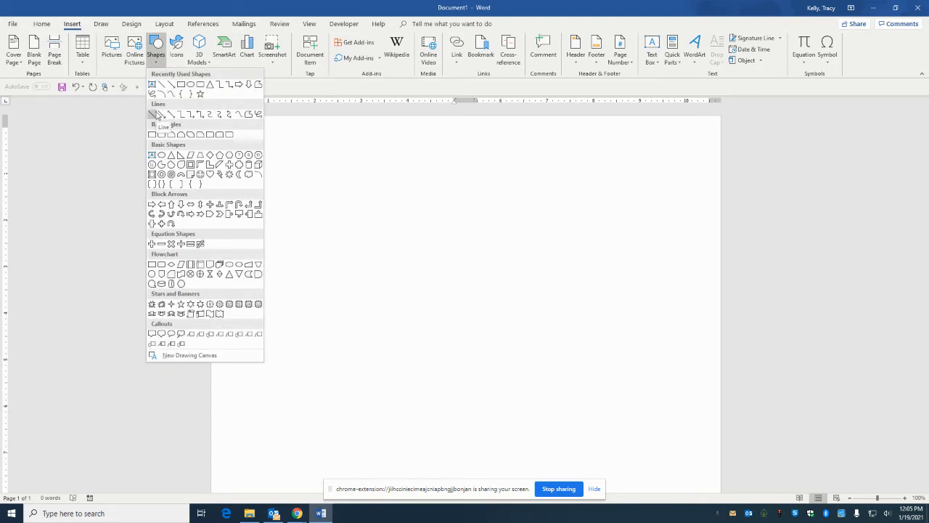
click(154, 114)
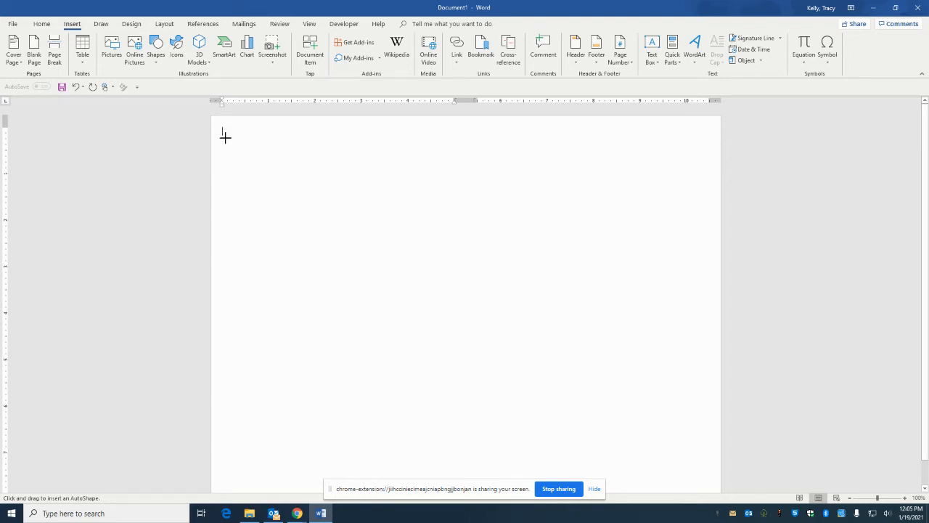
drag(223, 132, 267, 176)
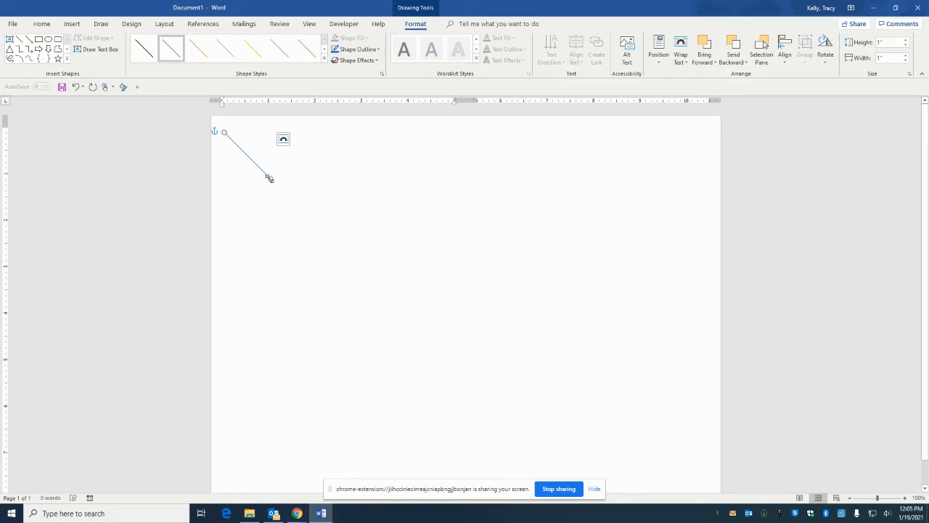
mouse_move(269, 178)
mouse_down()
mouse_move(294, 135)
mouse_move(440, 131)
mouse_up()
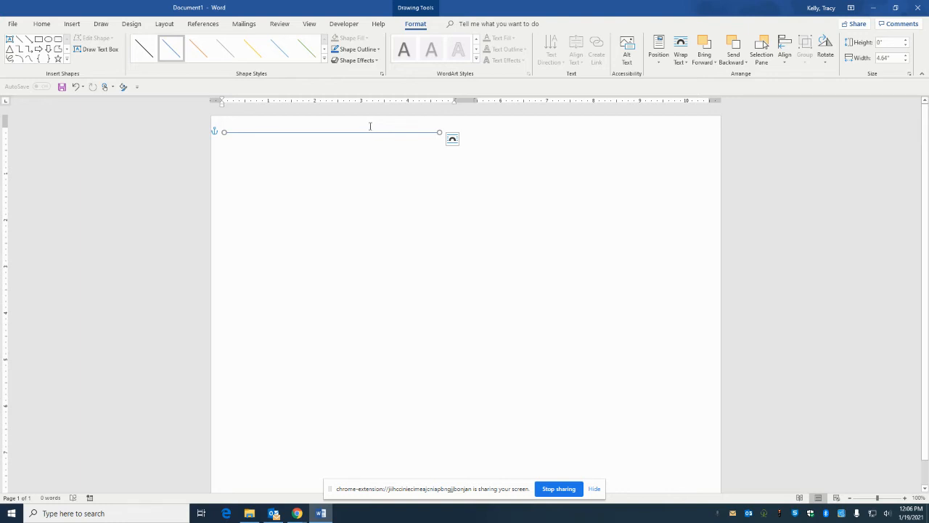
Give the line the black preset style and a 1 pt outline weight, and deselect it
click(151, 53)
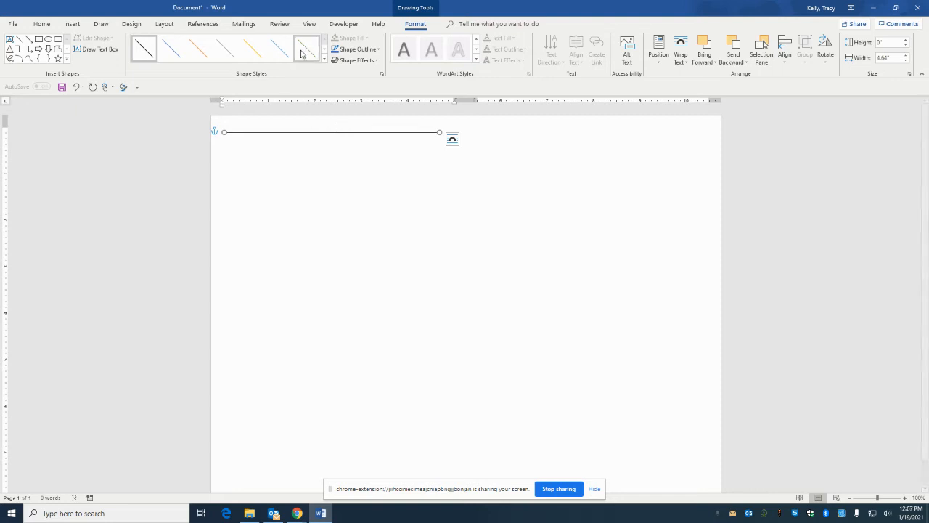
click(379, 51)
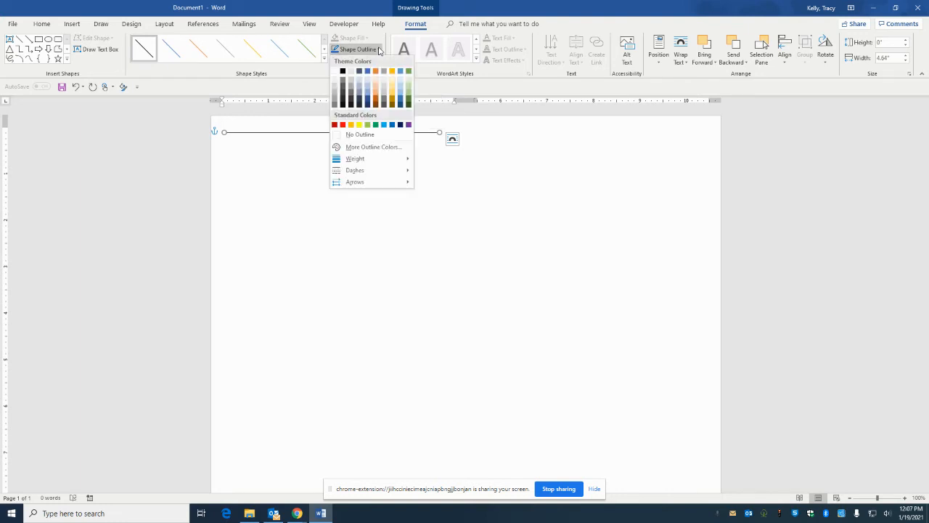
mouse_move(359, 160)
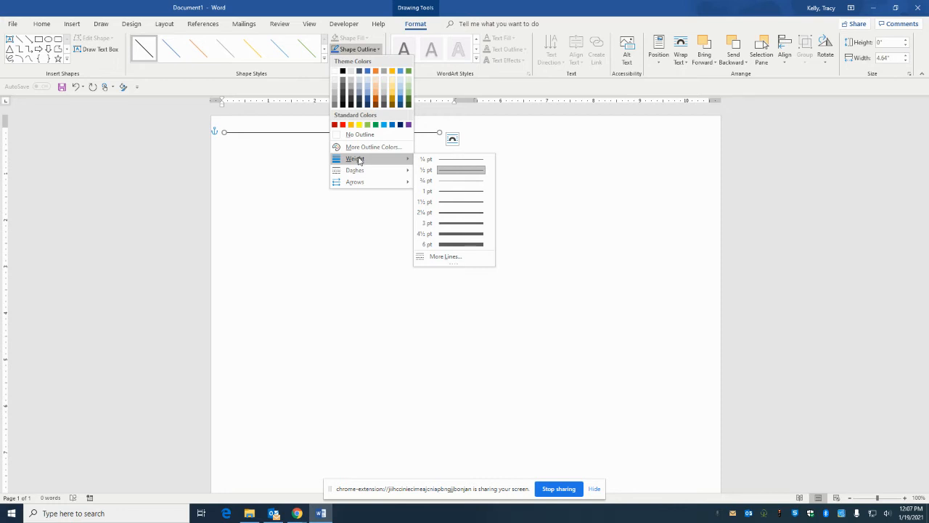
click(456, 192)
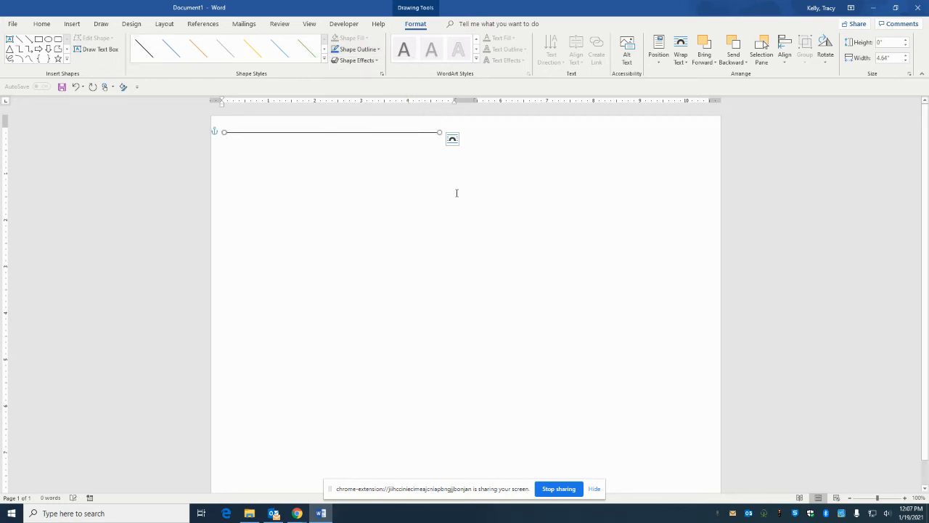
click(338, 203)
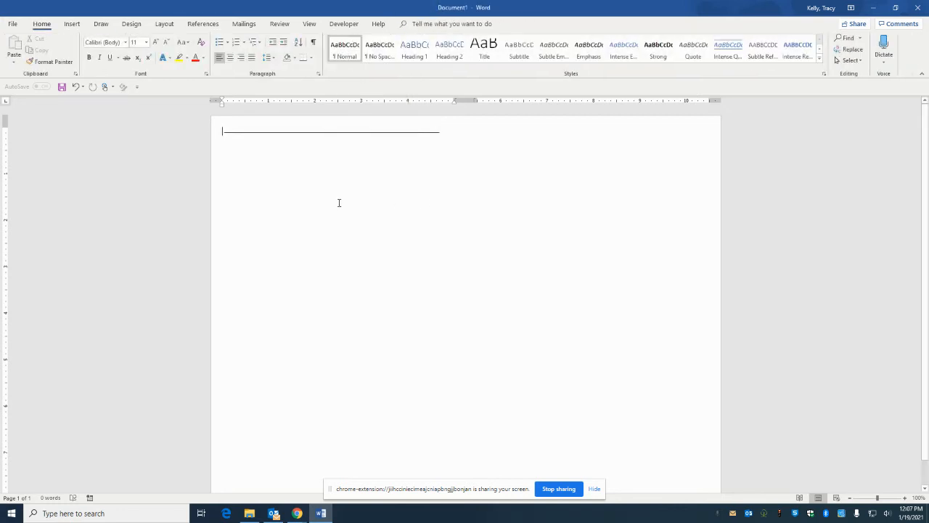
Copy the horizontal line and paste evenly spaced copies beneath it to fill the first column of the page
click(225, 131)
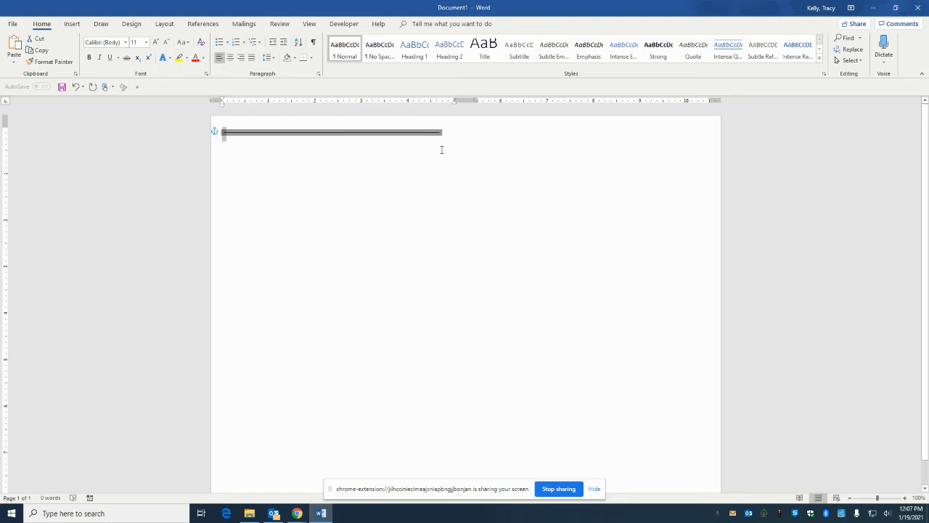
click(229, 146)
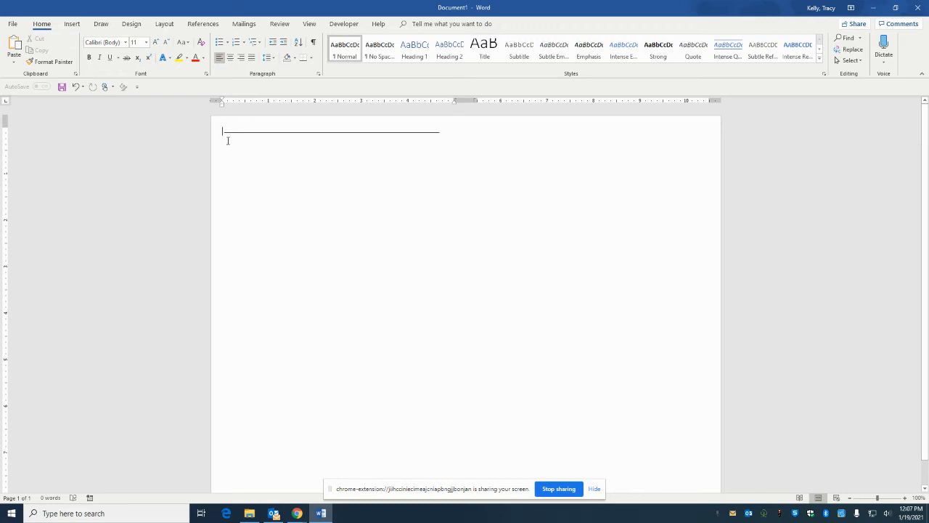
key(ctrl+v)
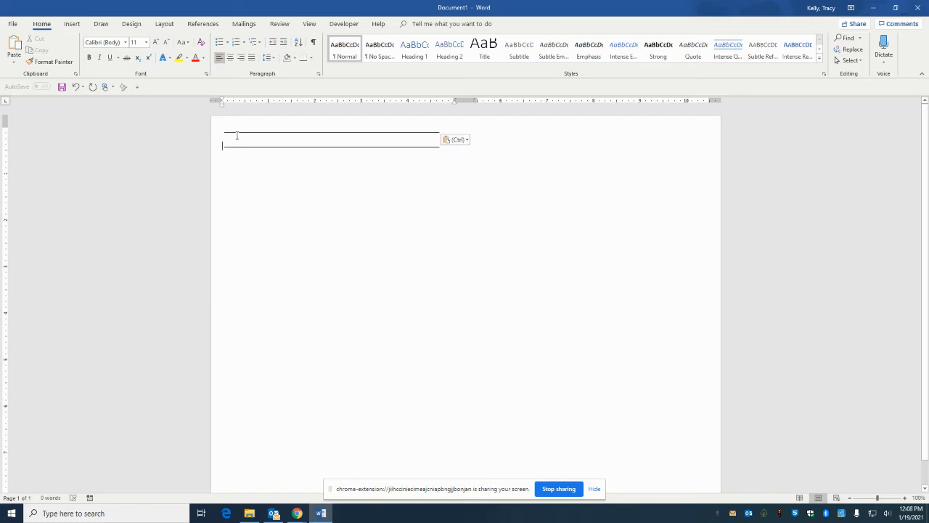
key(ctrl+v)
key(ctrl+v)
key(ctrl+v)
key(ctrl+v)
key(ctrl+v)
key(ctrl+v)
key(ctrl+v)
key(ctrl+v)
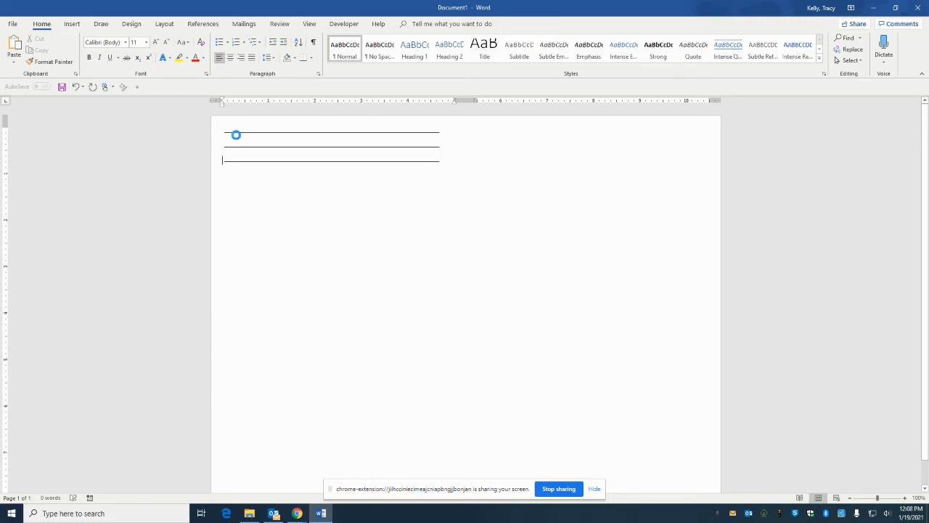
key(ctrl+v)
key(ctrl+v)
key(ctrl+v)
key(ctrl+v)
key(ctrl+v)
key(ctrl+v)
key(ctrl+v)
key(ctrl+v)
key(ctrl+v)
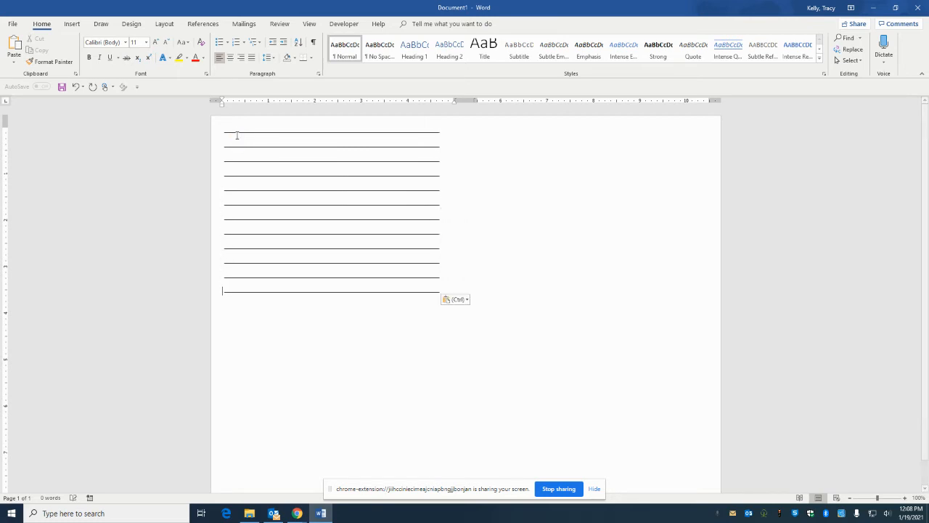
key(ctrl+v)
key(ctrl+v)
key(ctrl+v)
key(ctrl+v)
key(ctrl+v)
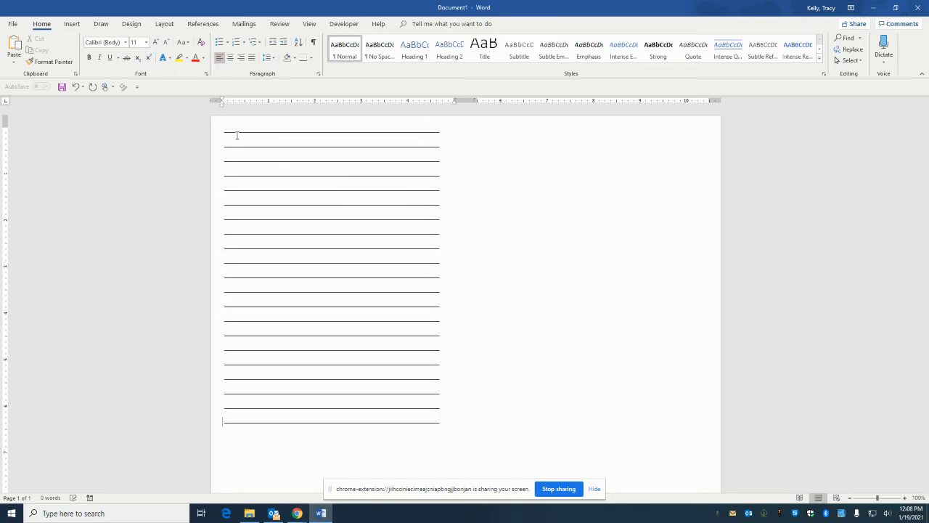
key(ctrl+v)
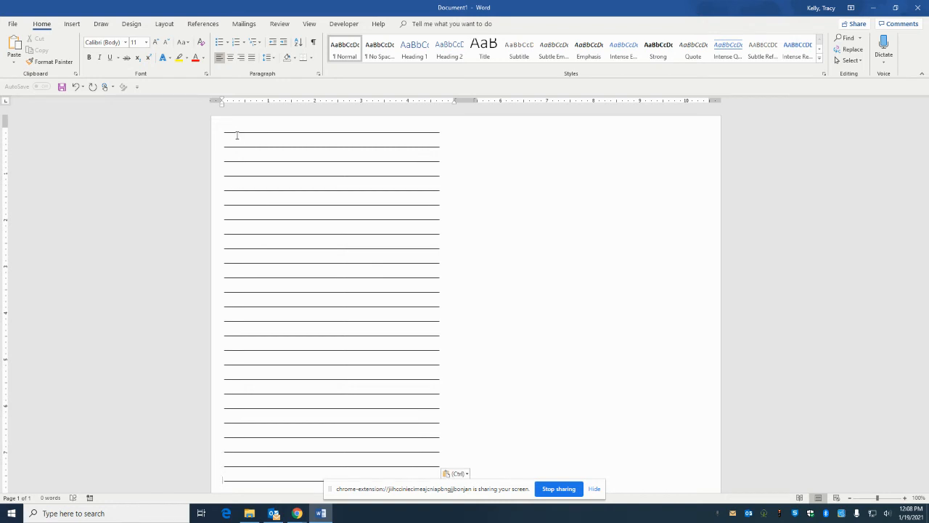
scroll(326, 291, down, 1)
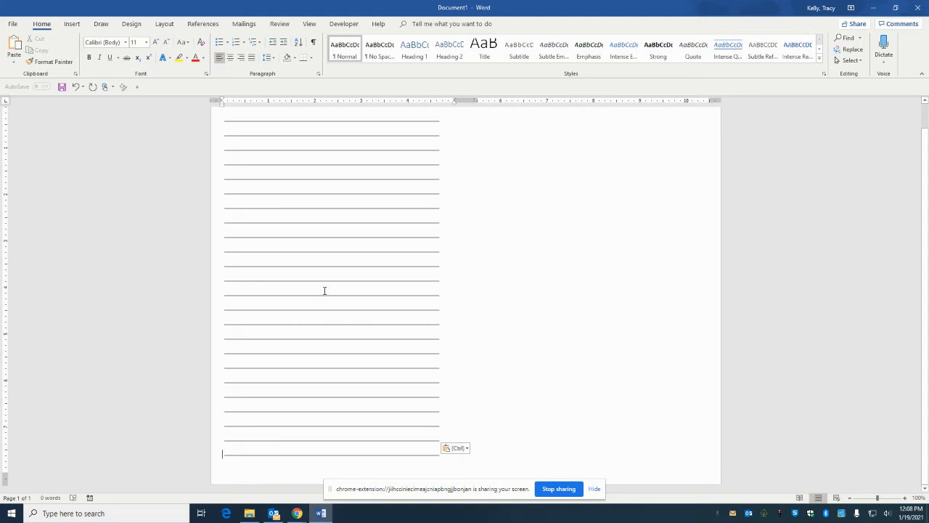
key(ctrl+v)
key(ctrl+v)
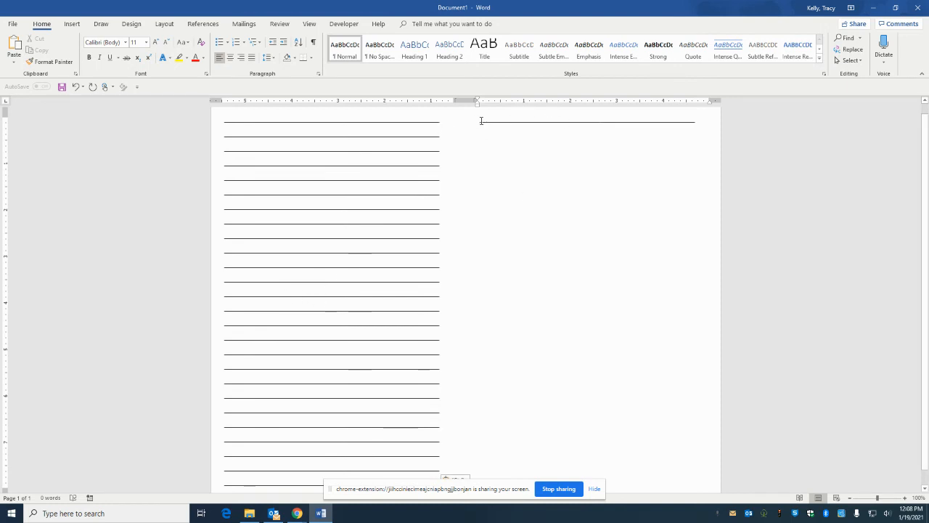
Paste the copied line repeatedly down the second column of the first page to fill it
key(ctrl+v)
key(ctrl+v)
key(ctrl+v)
key(ctrl+v)
key(ctrl+v)
key(ctrl+v)
key(ctrl+v)
key(ctrl+v)
key(ctrl+v)
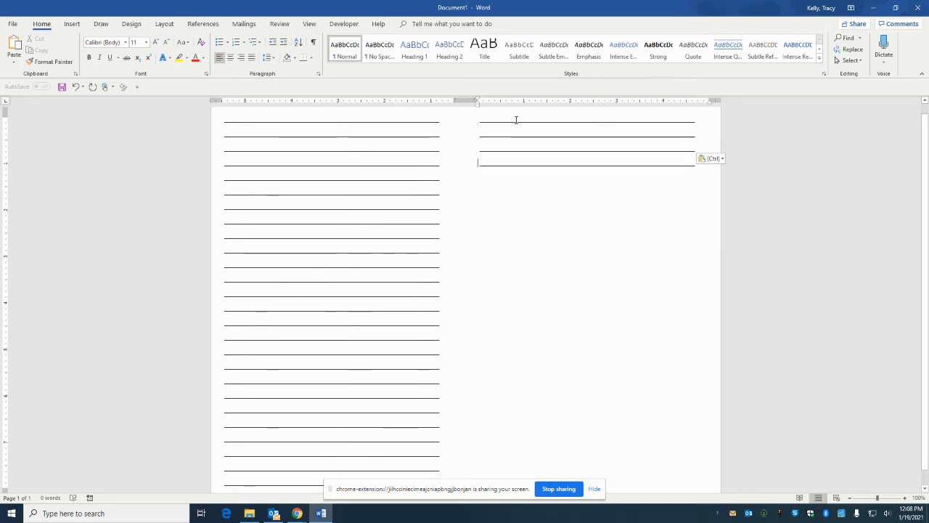
key(ctrl+v)
key(ctrl+v)
key(ctrl+v)
key(ctrl+v)
key(ctrl+v)
key(ctrl+v)
key(ctrl+v)
key(ctrl+v)
key(ctrl+v)
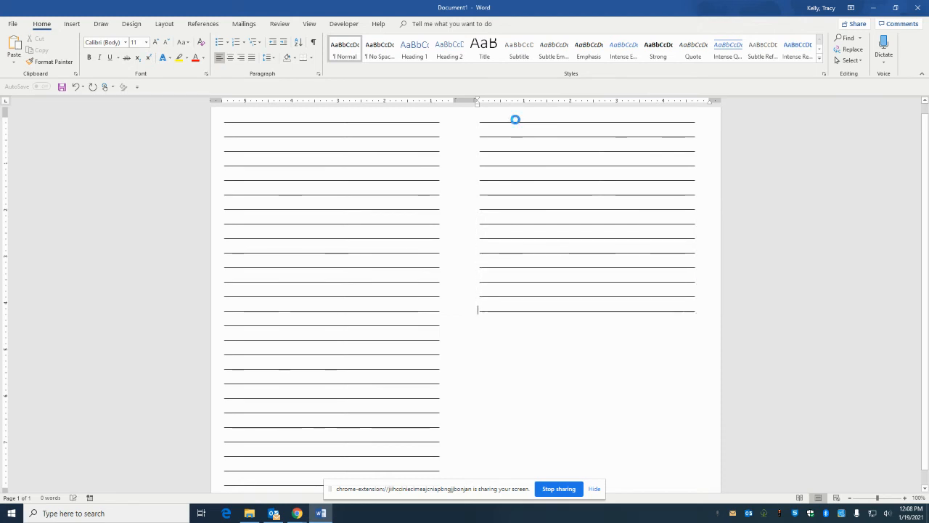
key(ctrl+v)
key(ctrl+v)
key(ctrl+v)
key(ctrl+v)
key(ctrl+v)
key(ctrl+v)
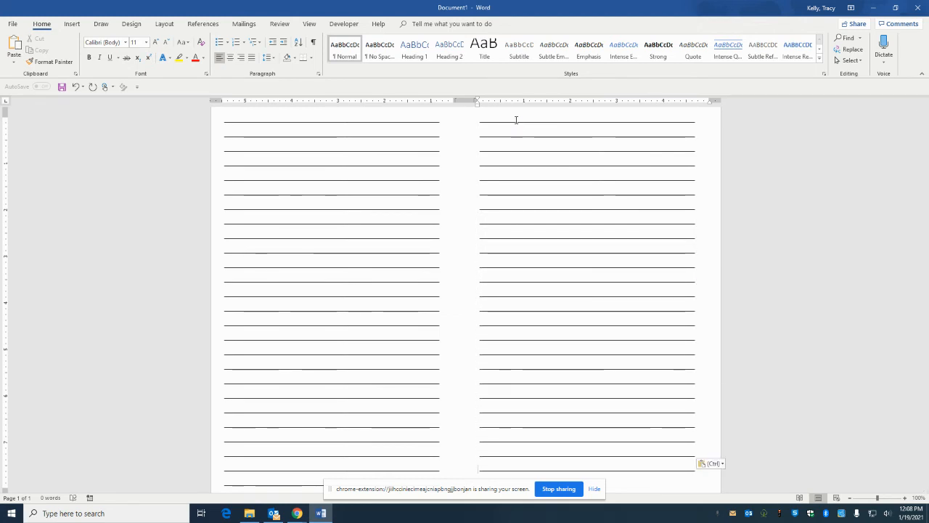
key(ctrl+v)
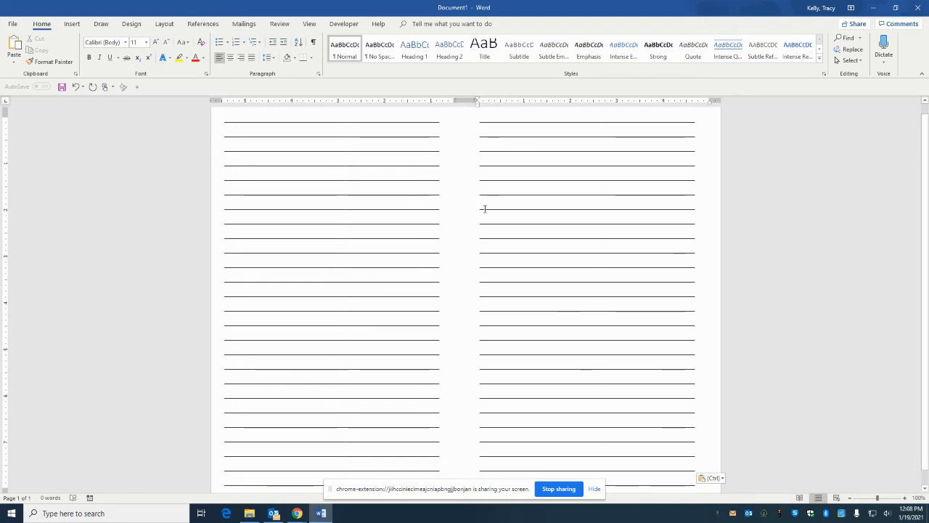
scroll(486, 218, down, 2)
scroll(489, 226, up, 2)
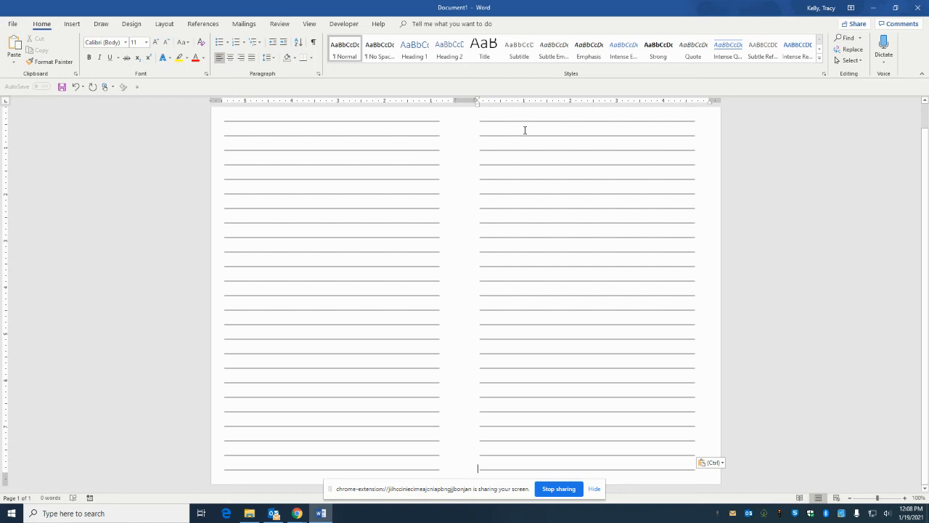
Continue pasting the copied line onto a second page to fill its first column
key(Return)
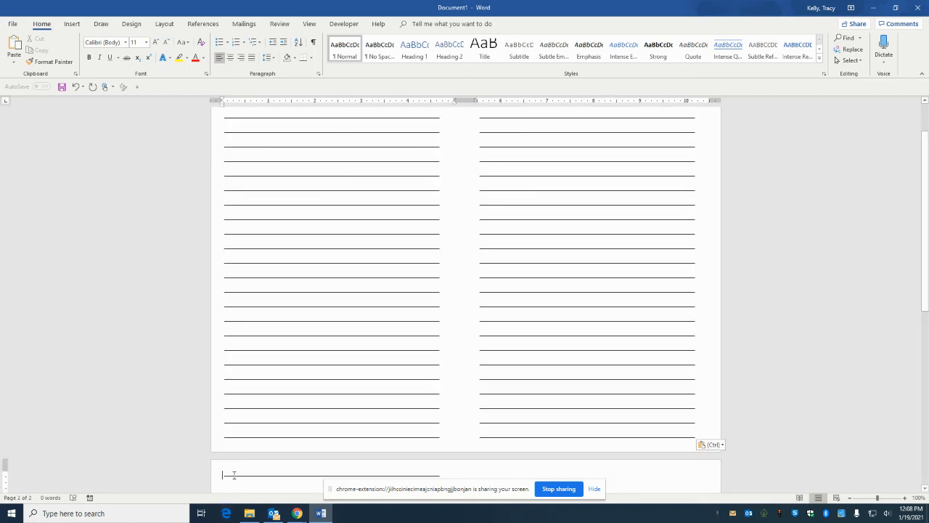
key(Return)
key(Return)
key(Return)
key(Return)
key(Return)
key(Return)
key(Return)
key(Return)
key(Return)
key(Return)
key(Return)
key(Return)
key(Return)
key(Return)
key(Return)
key(Return)
key(Return)
key(Return)
key(Return)
key(Return)
key(Return)
key(Return)
key(Return)
key(Return)
key(Return)
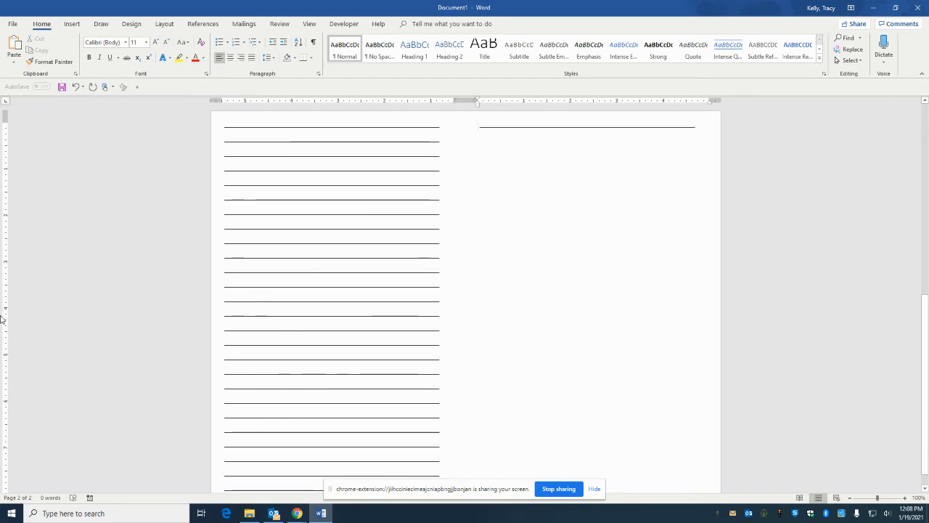
Fill the second column of the second page with pasted copies of the line
key(Return)
key(Return)
key(Return)
key(Return)
key(Return)
key(Return)
key(Return)
key(Return)
key(Return)
key(Return)
key(Return)
key(Return)
key(Return)
key(Return)
key(Return)
key(Return)
key(ctrl+v)
scroll(453, 278, down, 1)
scroll(453, 278, up, 1)
key(Return)
key(Return)
key(Return)
key(ctrl+v)
key(ctrl+v)
key(ctrl+v)
key(ctrl+v)
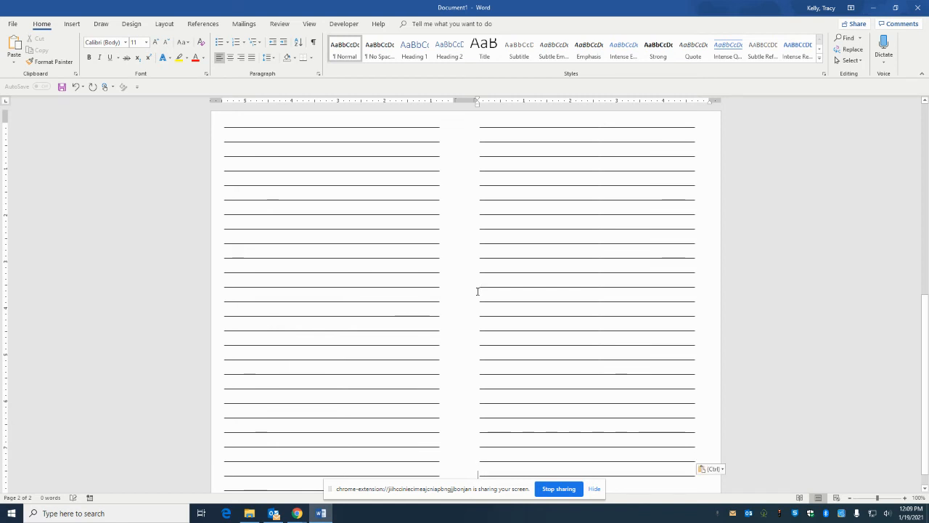
key(ctrl+v)
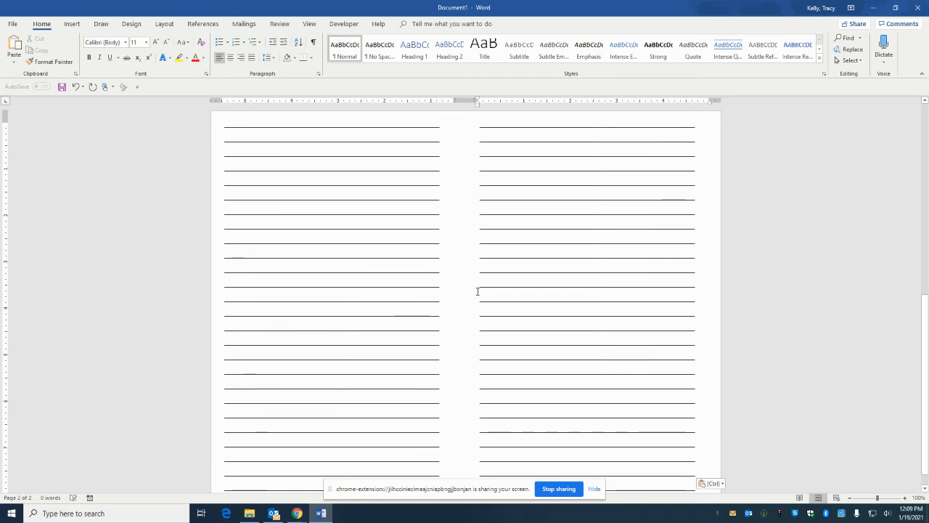
scroll(875, 253, down, 6)
key(ctrl+v)
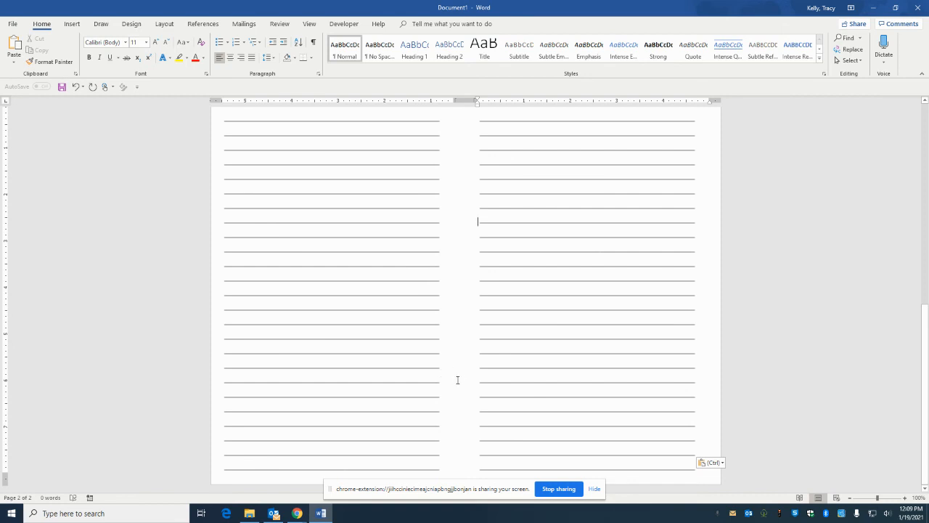
Print one copy of all pages on both sides, with pages flipped on the long edge
scroll(460, 378, up, 10)
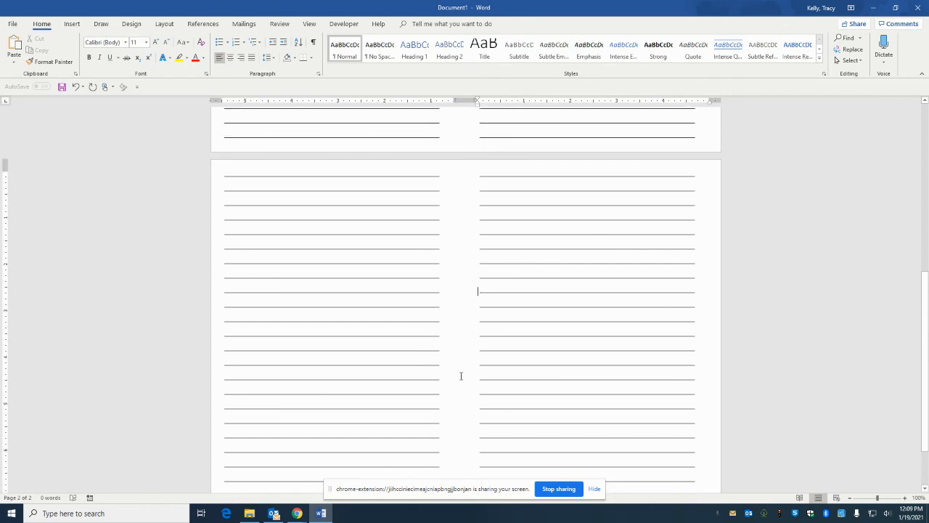
scroll(458, 375, up, 3)
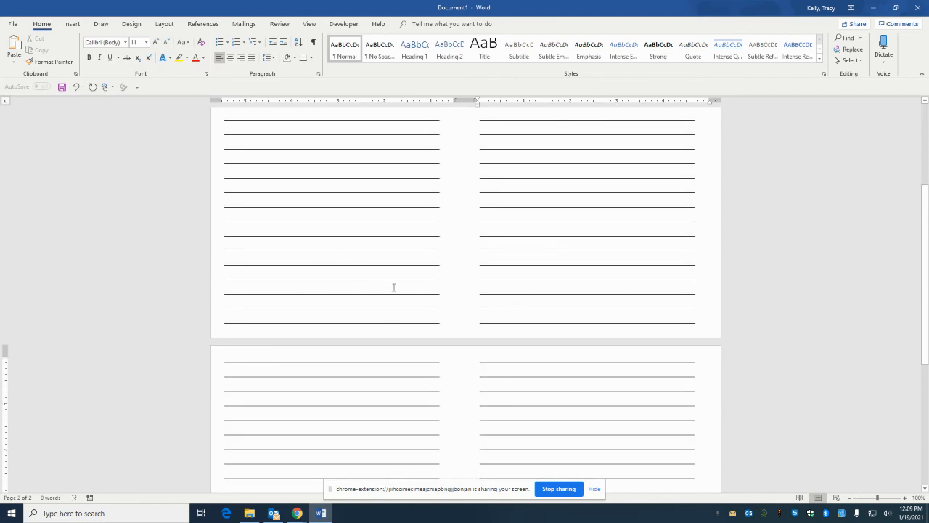
scroll(396, 317, up, 2)
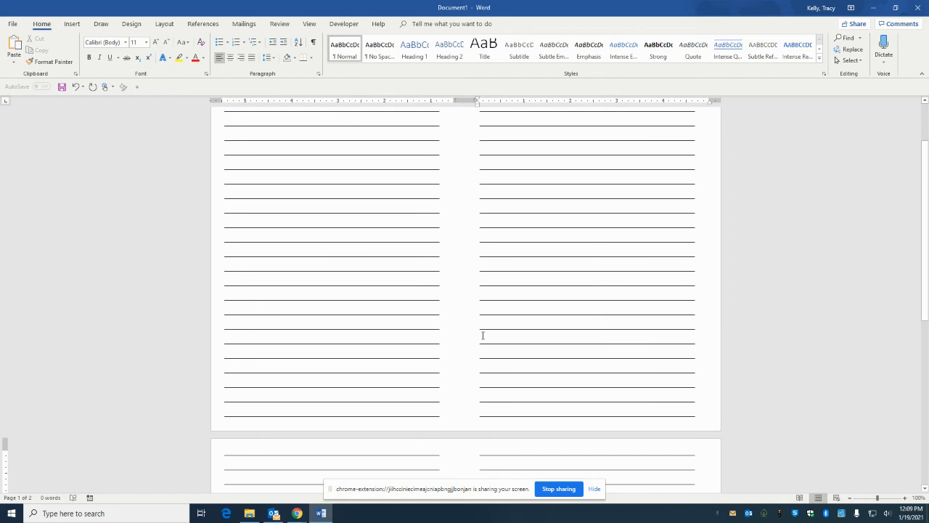
scroll(483, 335, up, 3)
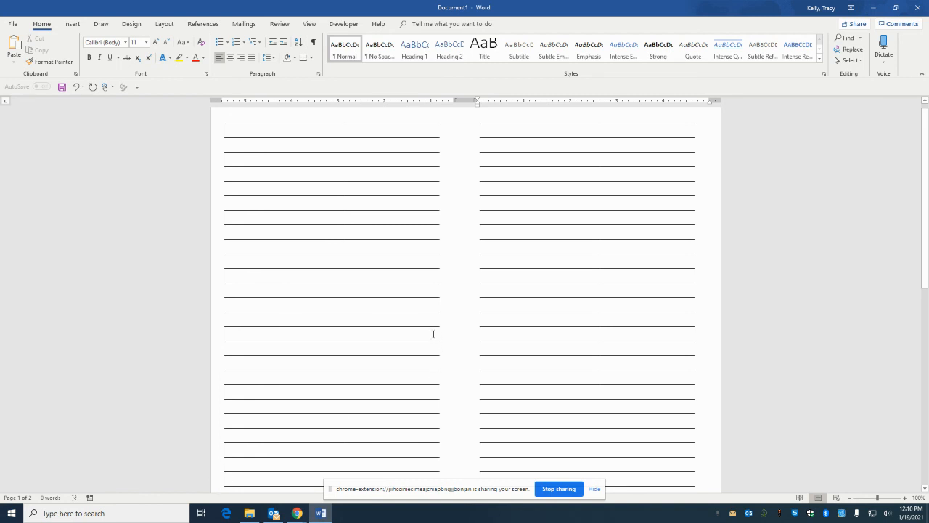
click(12, 24)
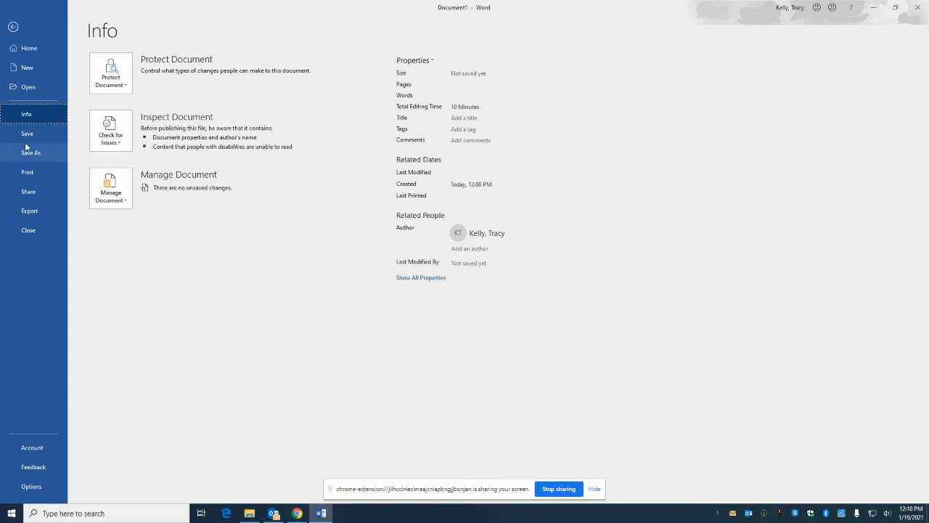
click(29, 175)
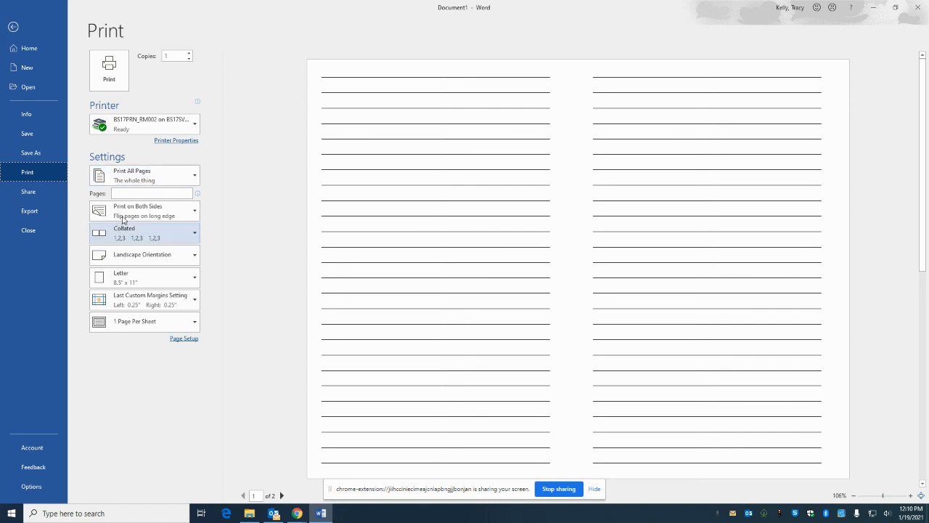
click(125, 212)
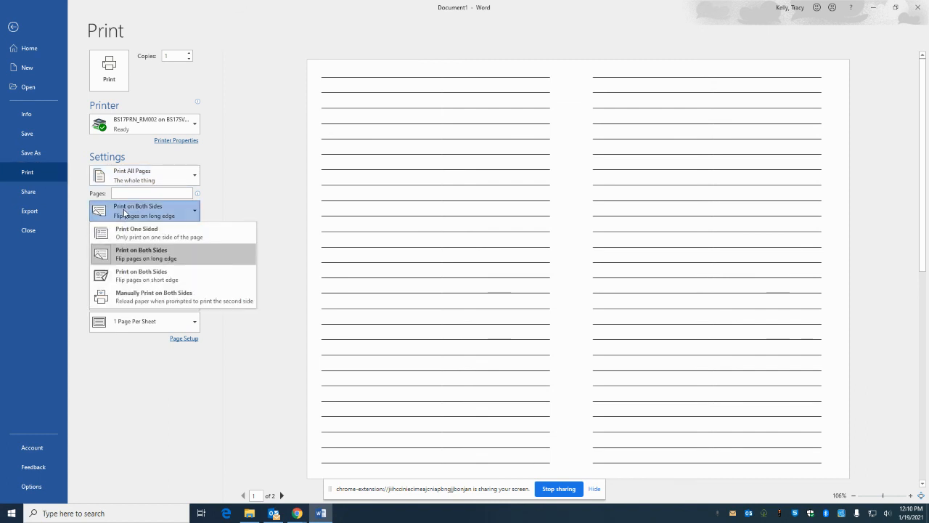
click(126, 256)
click(121, 79)
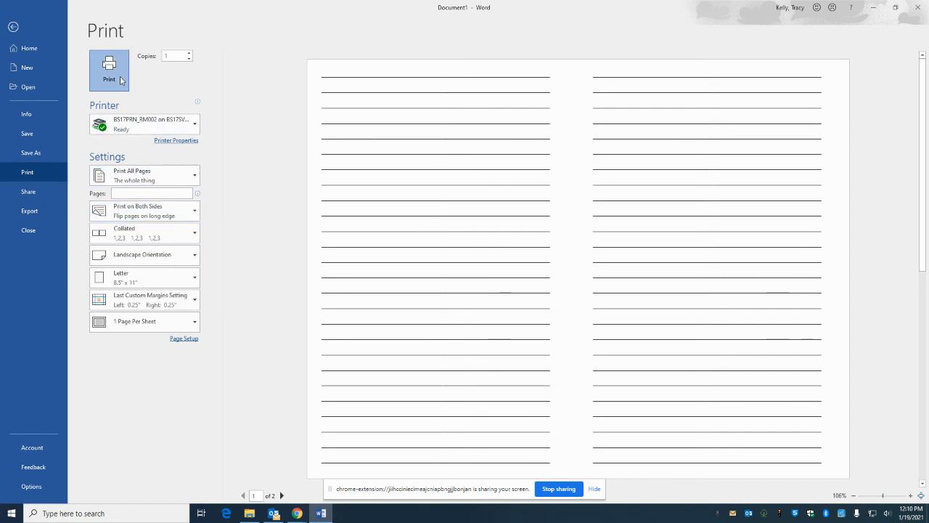